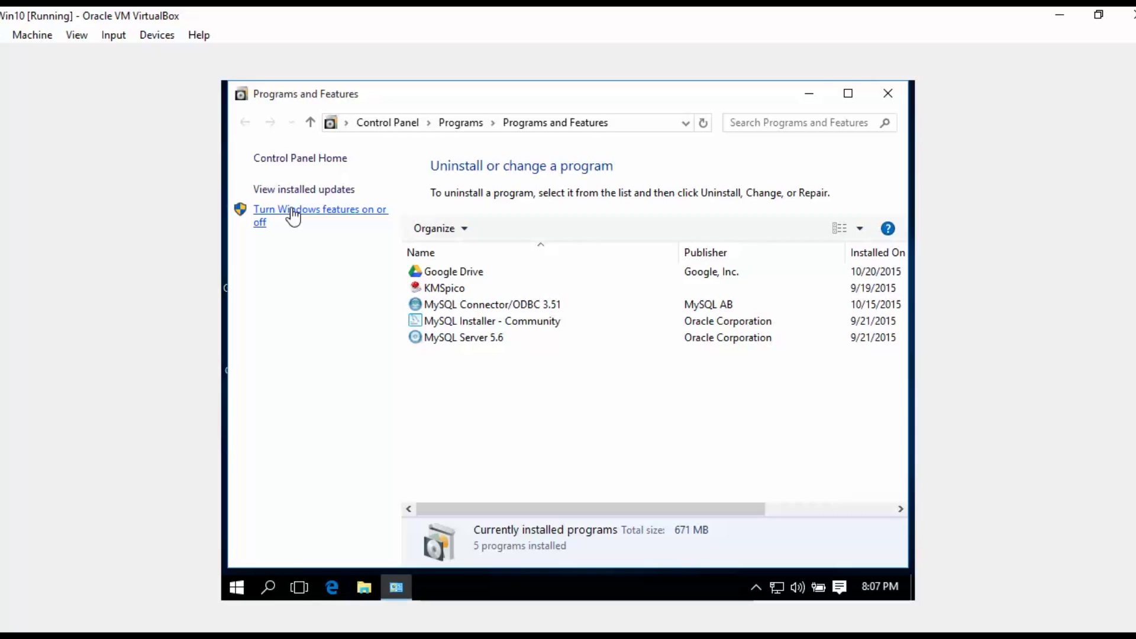
# Step: Open the Windows features settings and enable IIS Management Console under Internet Information Services, Web Management Tools
pyautogui.click(310, 220)
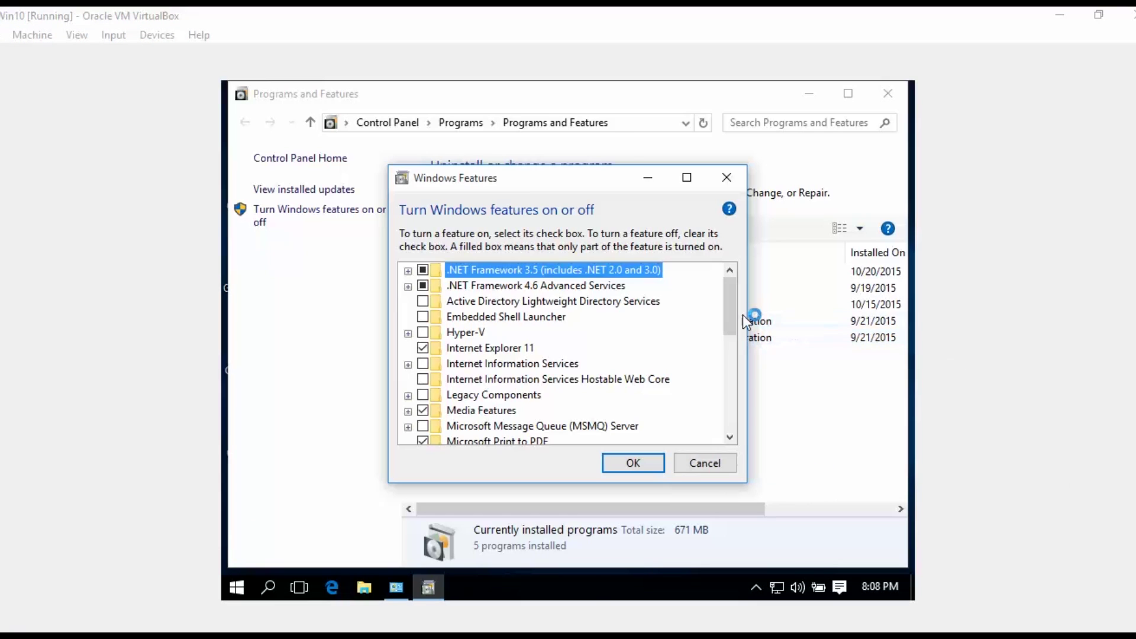
pyautogui.scroll(-1, 732, 311)
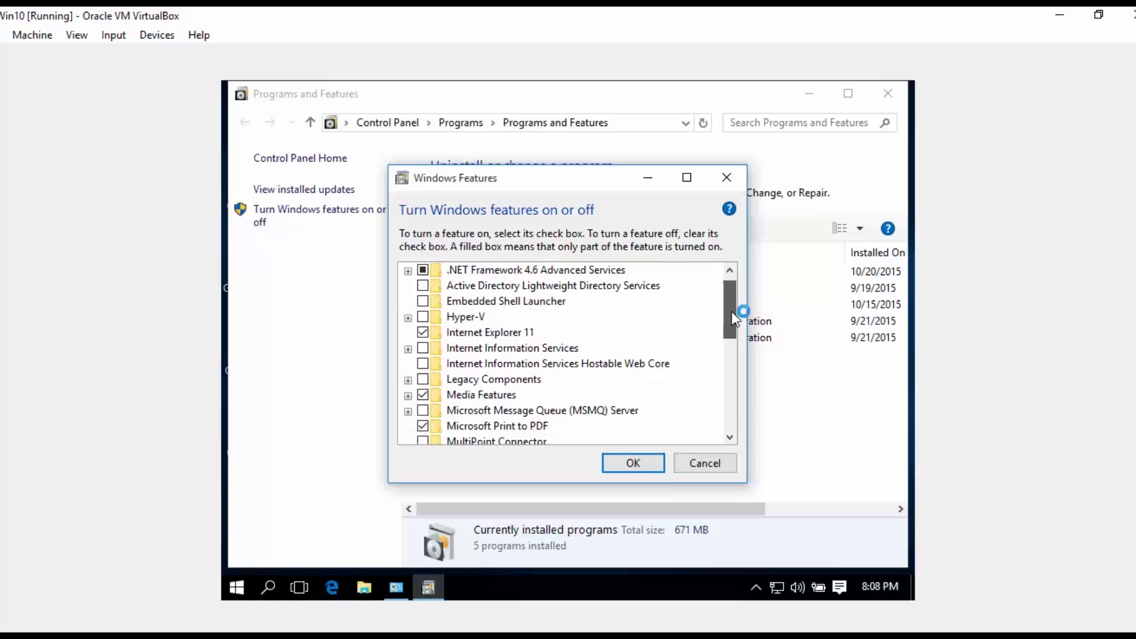
pyautogui.click(407, 350)
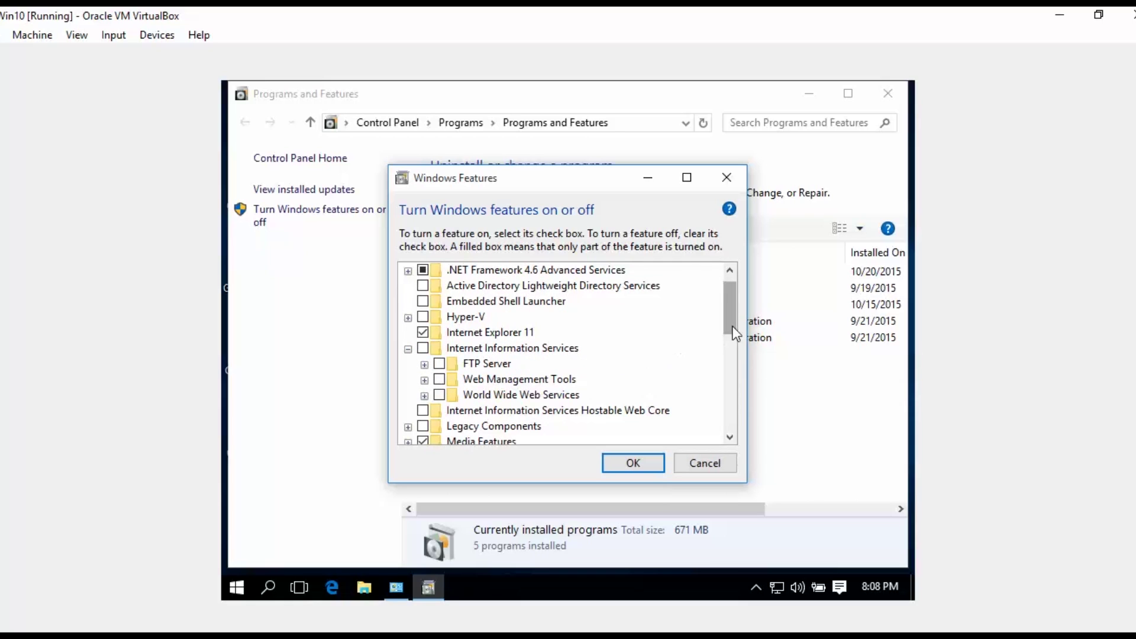
pyautogui.scroll(-2, 734, 322)
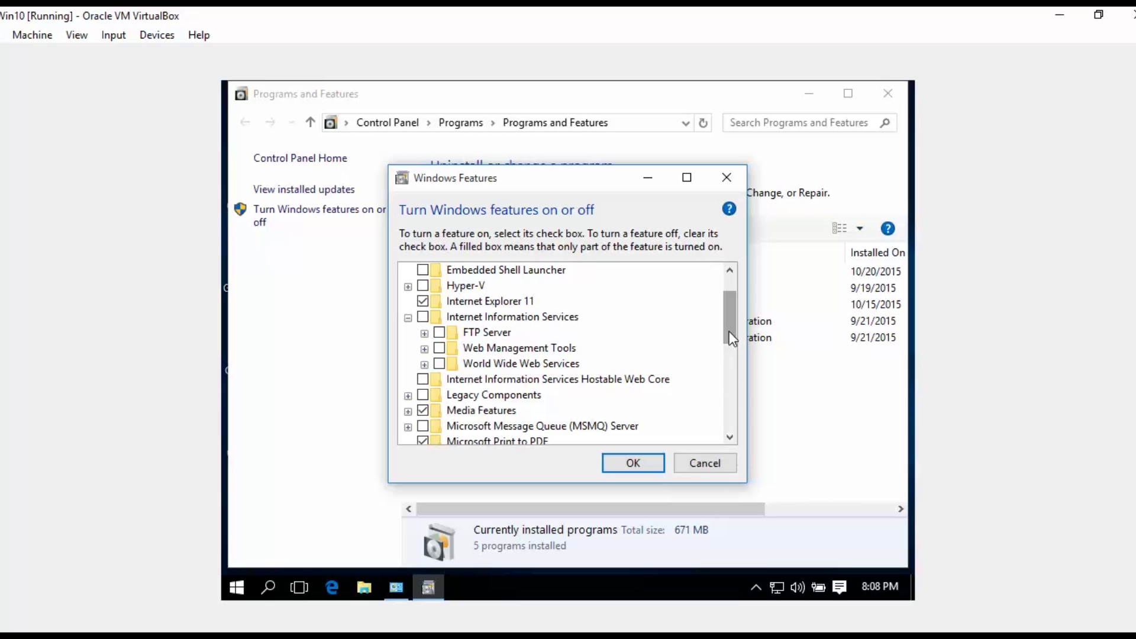
pyautogui.moveTo(450, 357)
pyautogui.click(424, 348)
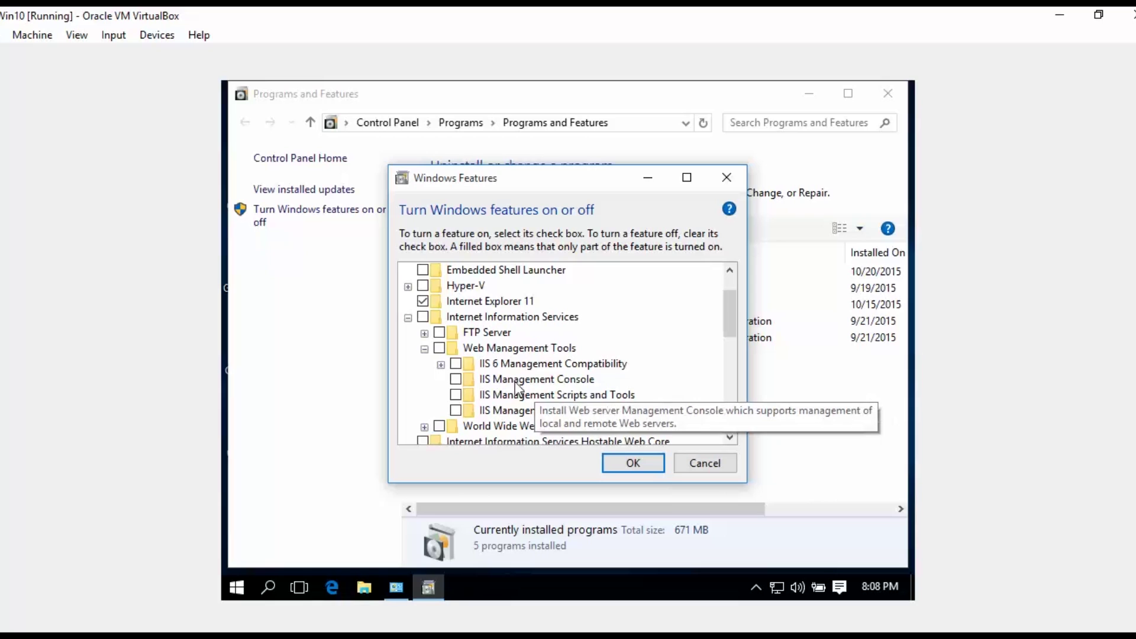
pyautogui.click(457, 380)
pyautogui.click(442, 365)
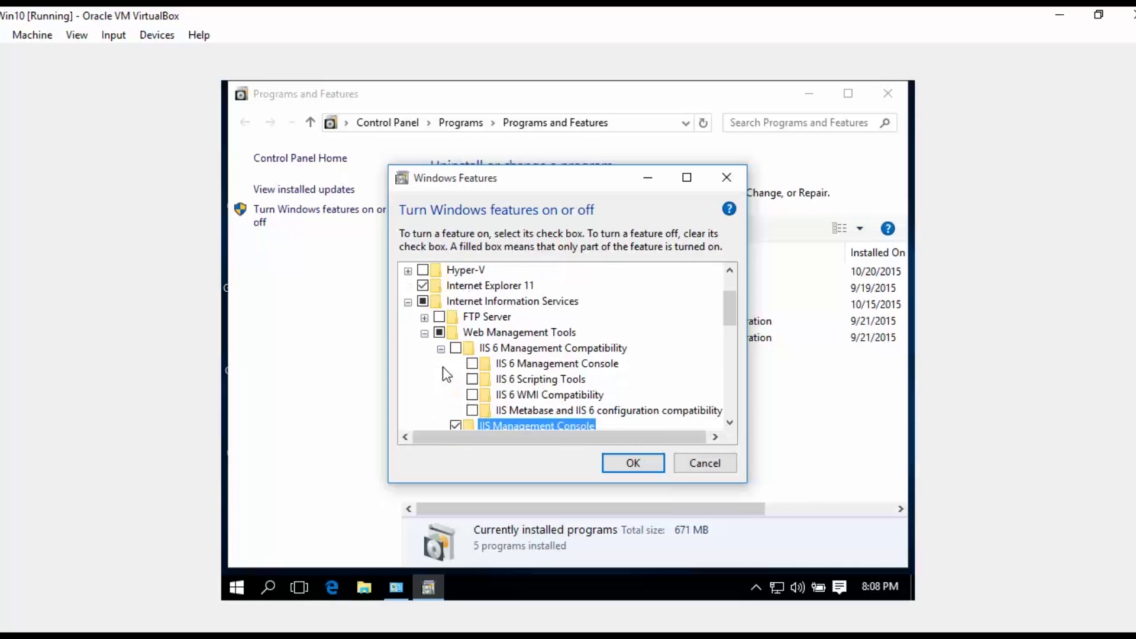
# Step: Under World Wide Web Services, Application Development Features, enable .NET Extensibility 3.5 and 4.6 plus ASP.NET 3.5 and 4.6
pyautogui.moveTo(732, 310); pyautogui.dragTo(732, 325)
pyautogui.click(688, 177)
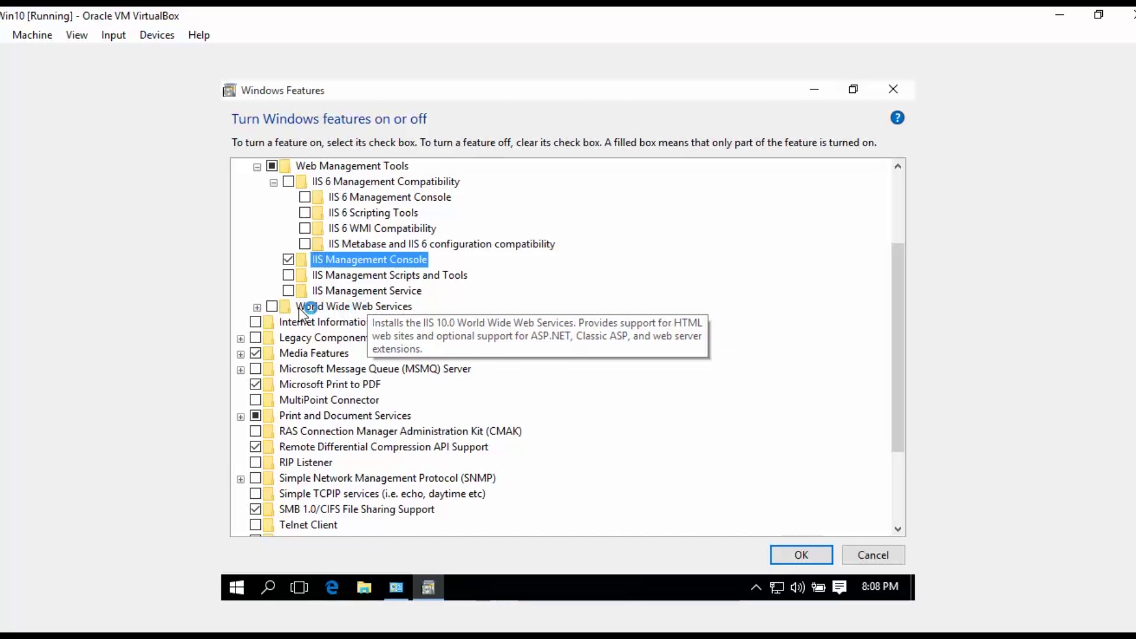
pyautogui.click(257, 308)
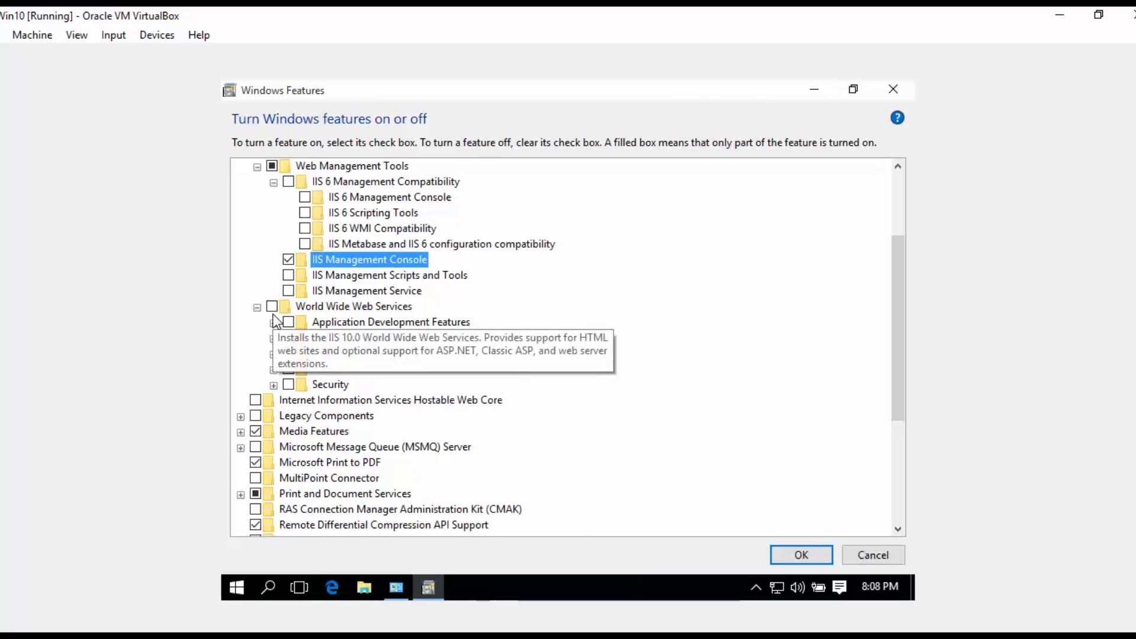
pyautogui.click(274, 324)
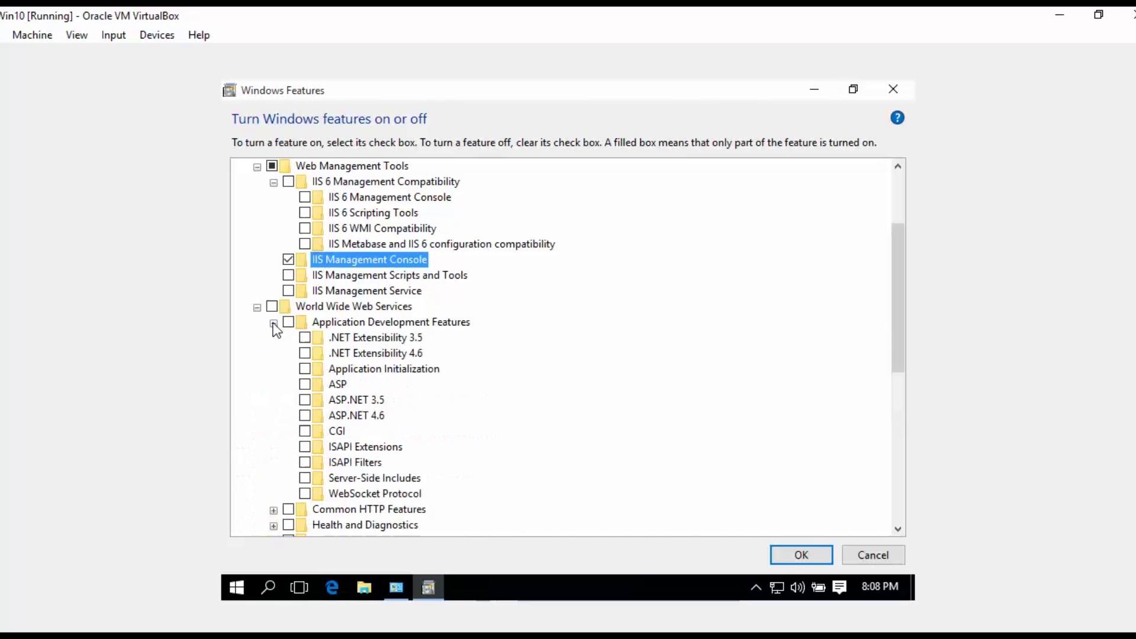
pyautogui.click(304, 338)
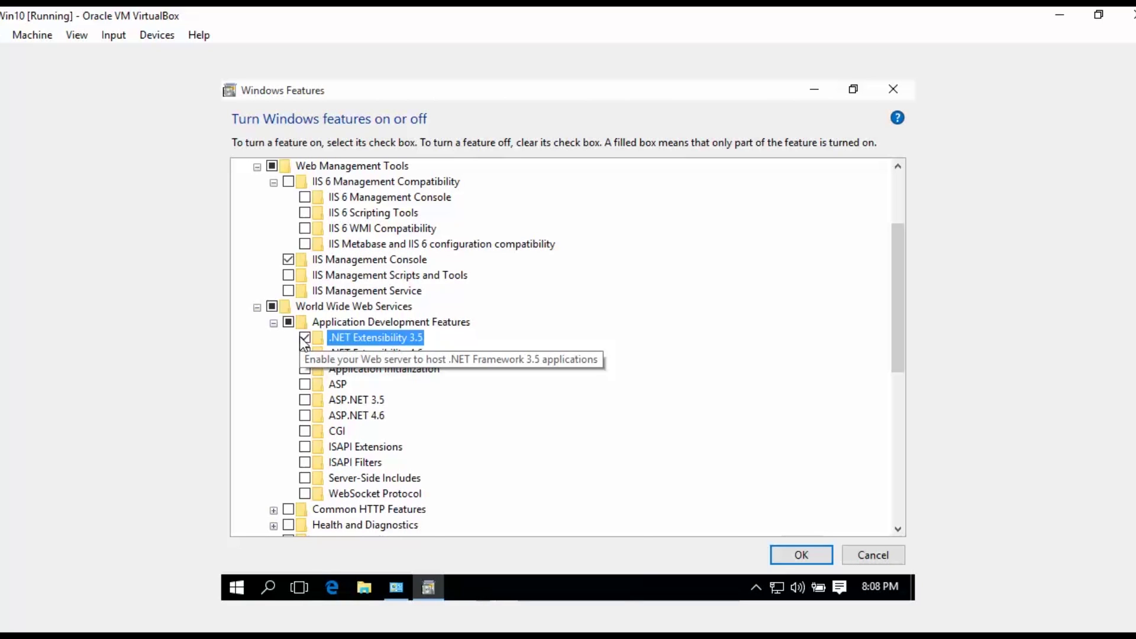
pyautogui.click(305, 354)
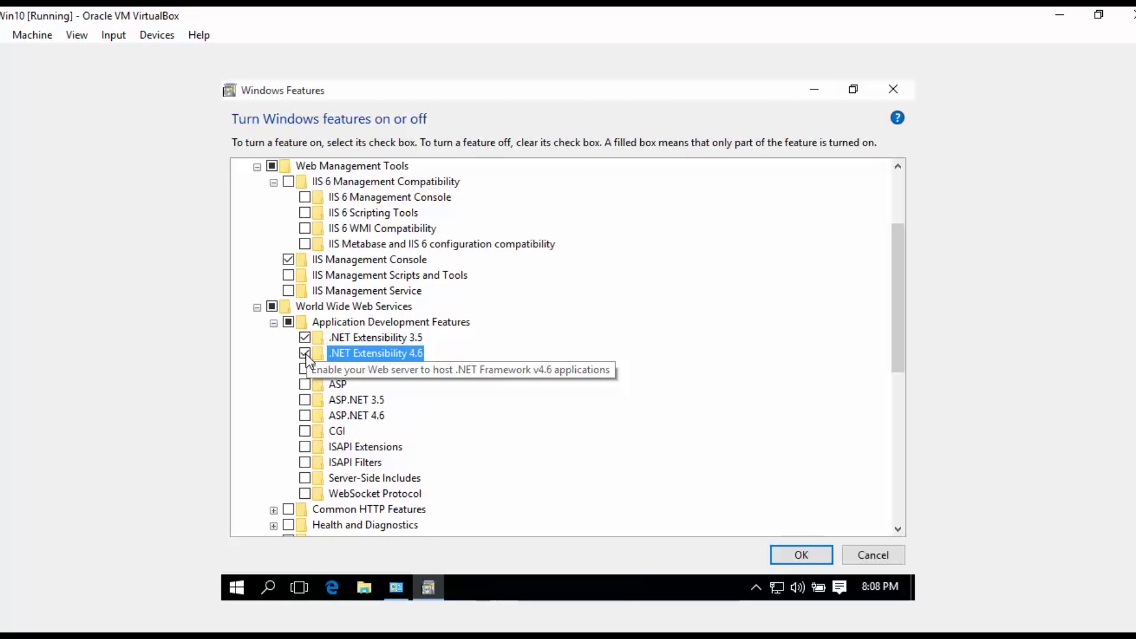
pyautogui.click(306, 401)
pyautogui.click(306, 416)
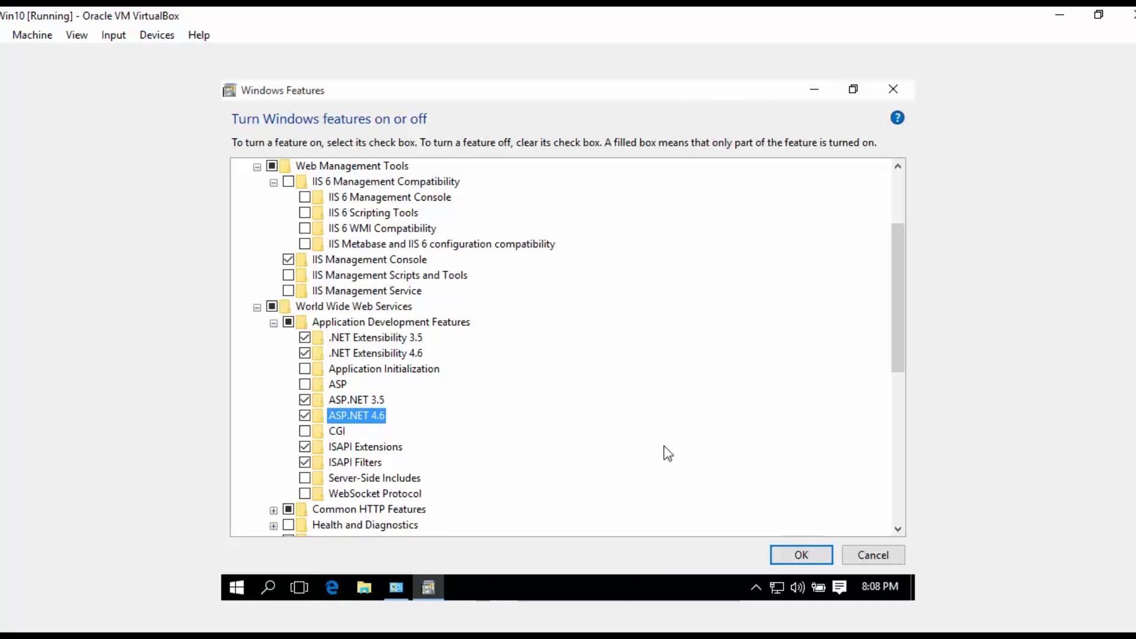
# Step: Enable Directory Browsing, HTTP Errors and Static Content under Common HTTP Features
pyautogui.click(274, 510)
pyautogui.moveTo(901, 369); pyautogui.dragTo(895, 412)
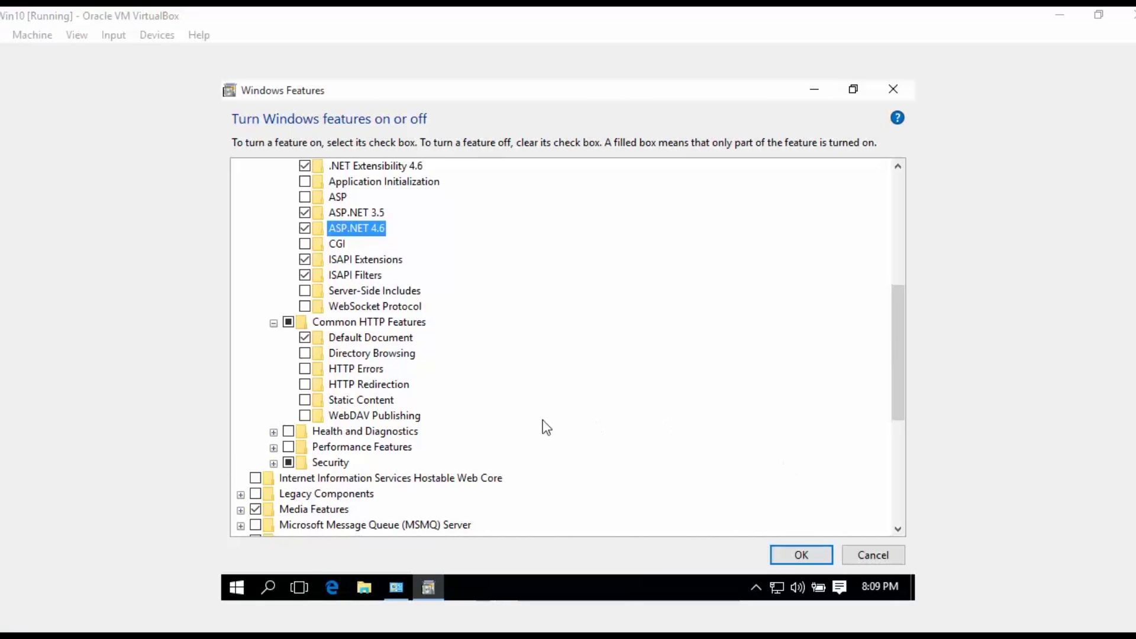
pyautogui.click(305, 354)
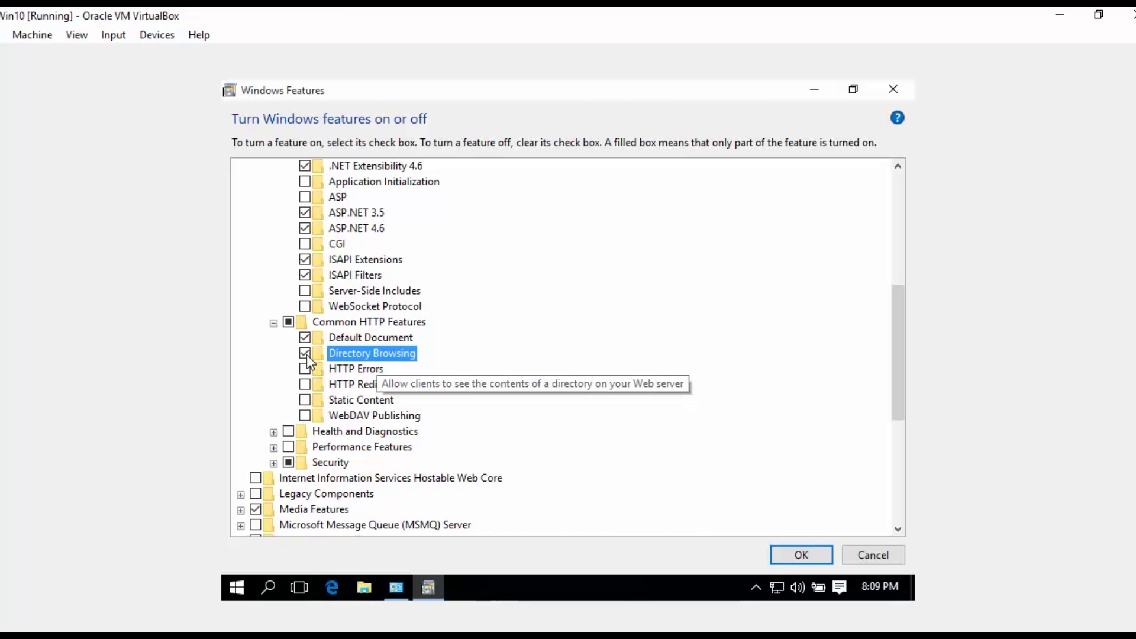
pyautogui.click(305, 368)
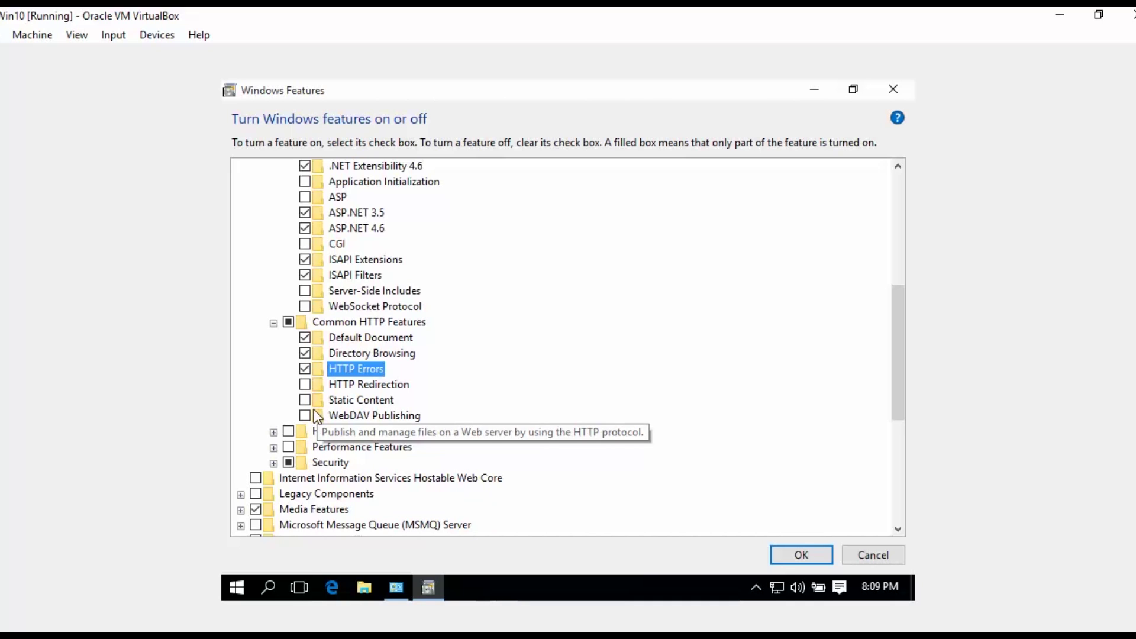
pyautogui.click(306, 401)
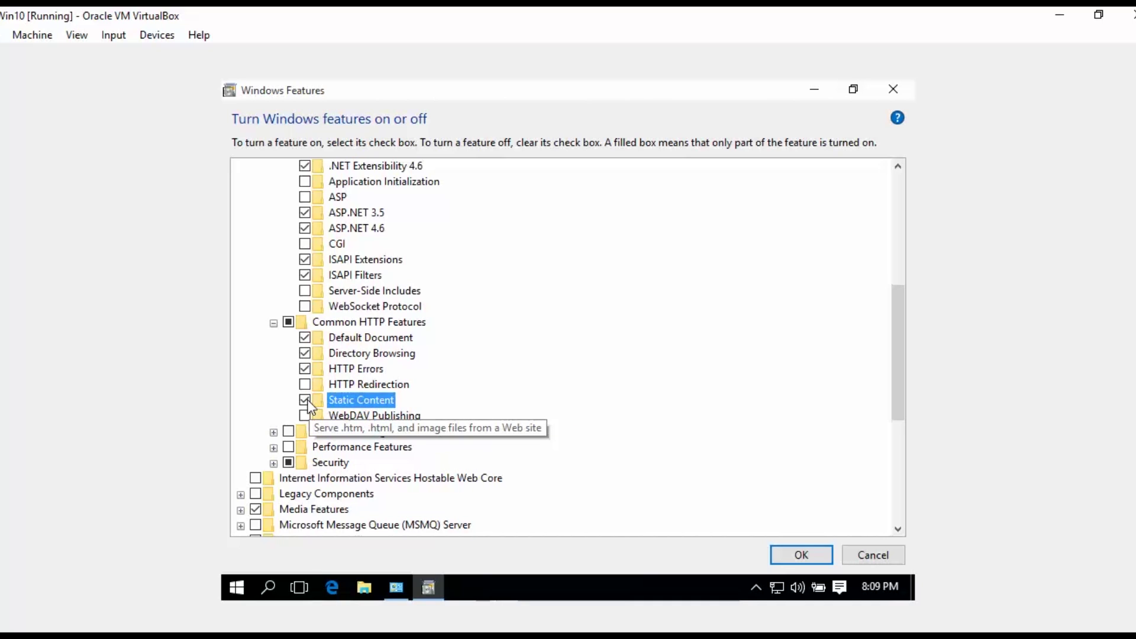
# Step: Enable HTTP Logging under Health and Diagnostics and Static Content Compression under Performance Features
pyautogui.click(275, 432)
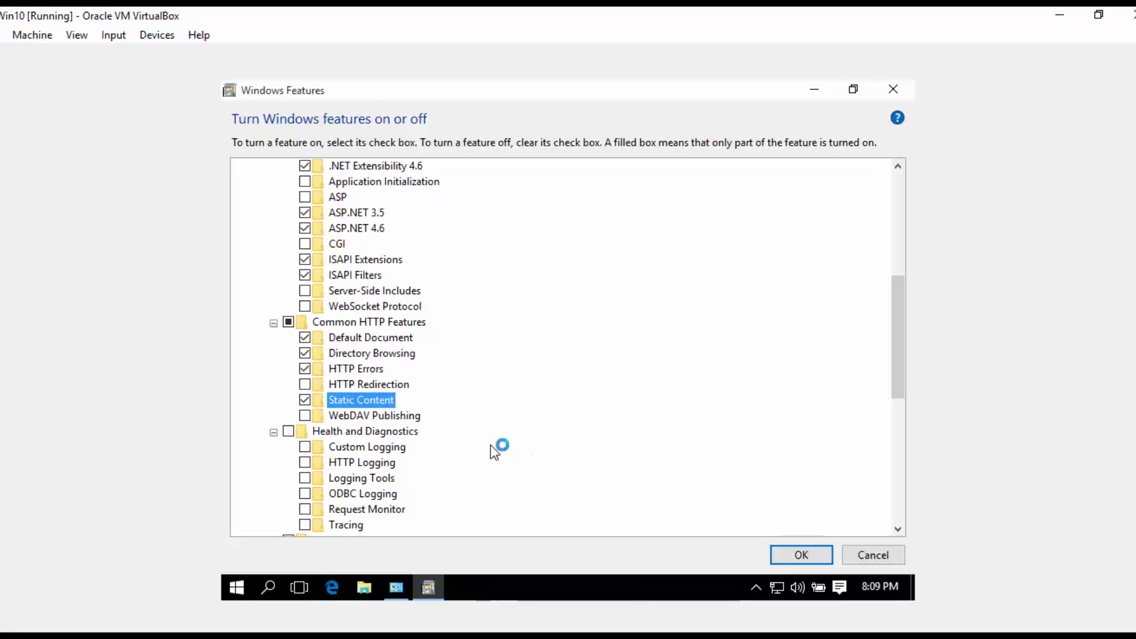
pyautogui.click(306, 462)
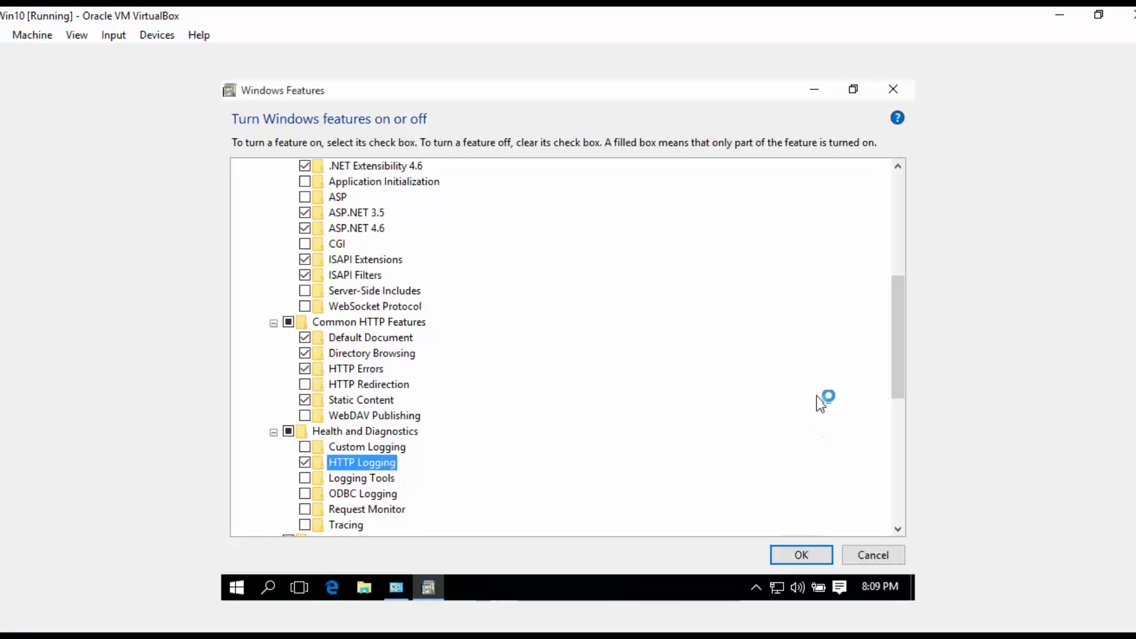
pyautogui.moveTo(896, 367); pyautogui.dragTo(900, 408)
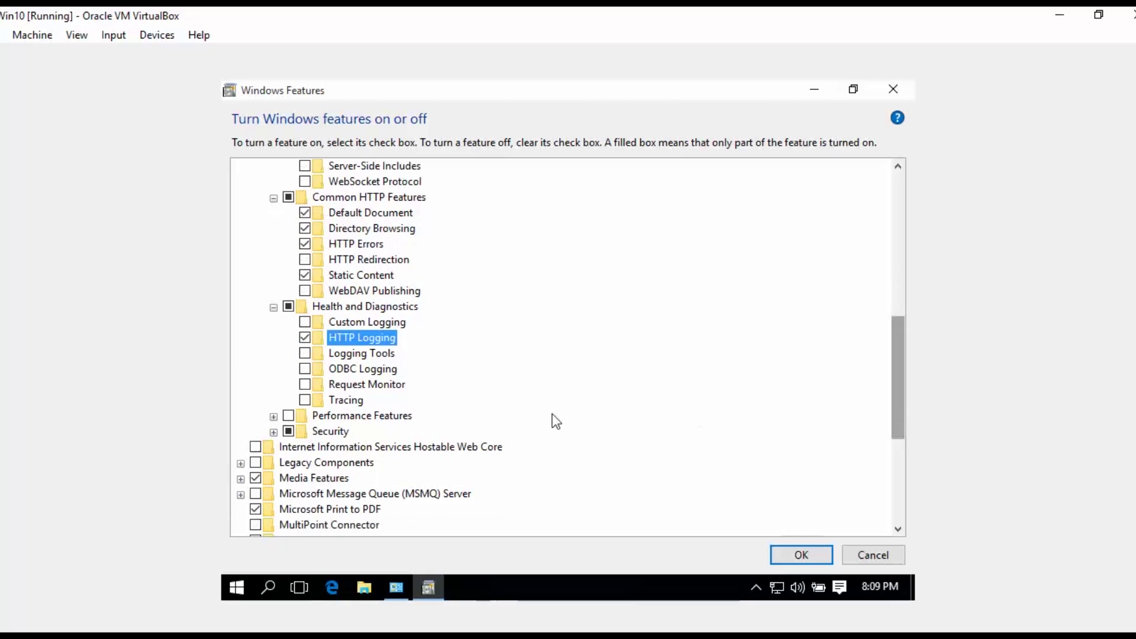
pyautogui.click(273, 416)
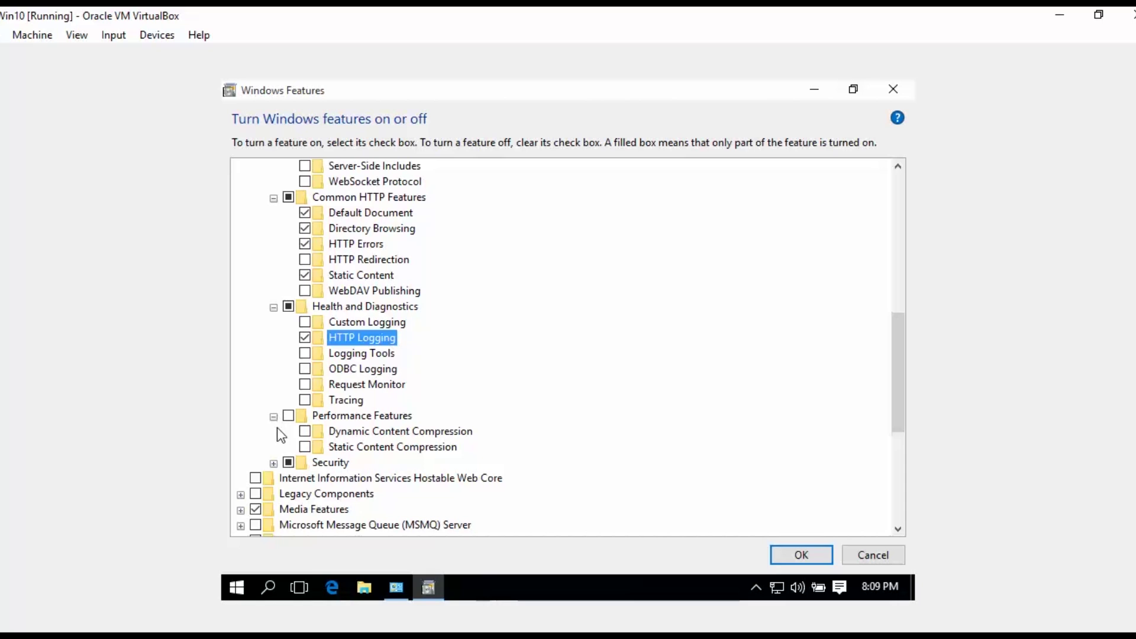
pyautogui.click(304, 447)
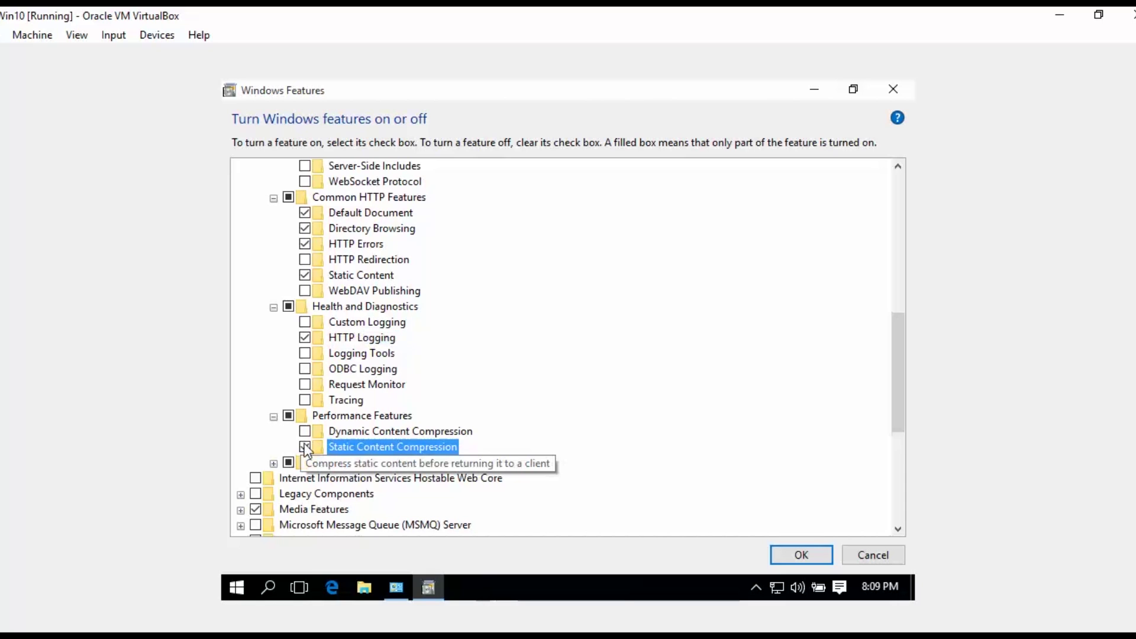
# Step: Review the Security options and the other selected IIS features, and apply the Windows feature changes
pyautogui.click(274, 464)
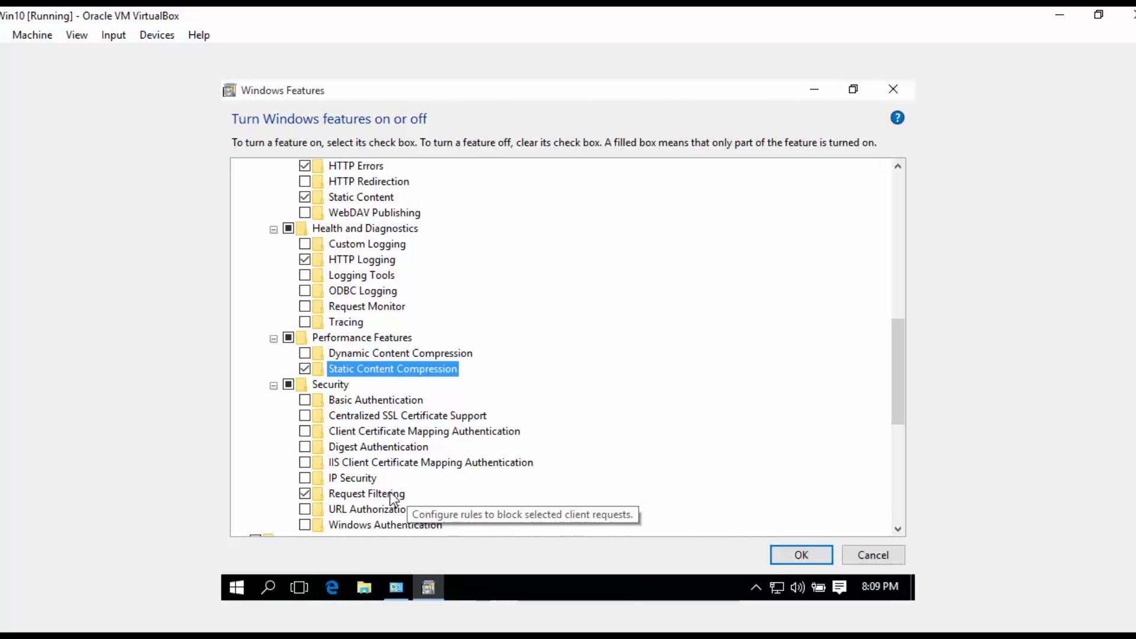
pyautogui.moveTo(897, 424); pyautogui.dragTo(907, 296)
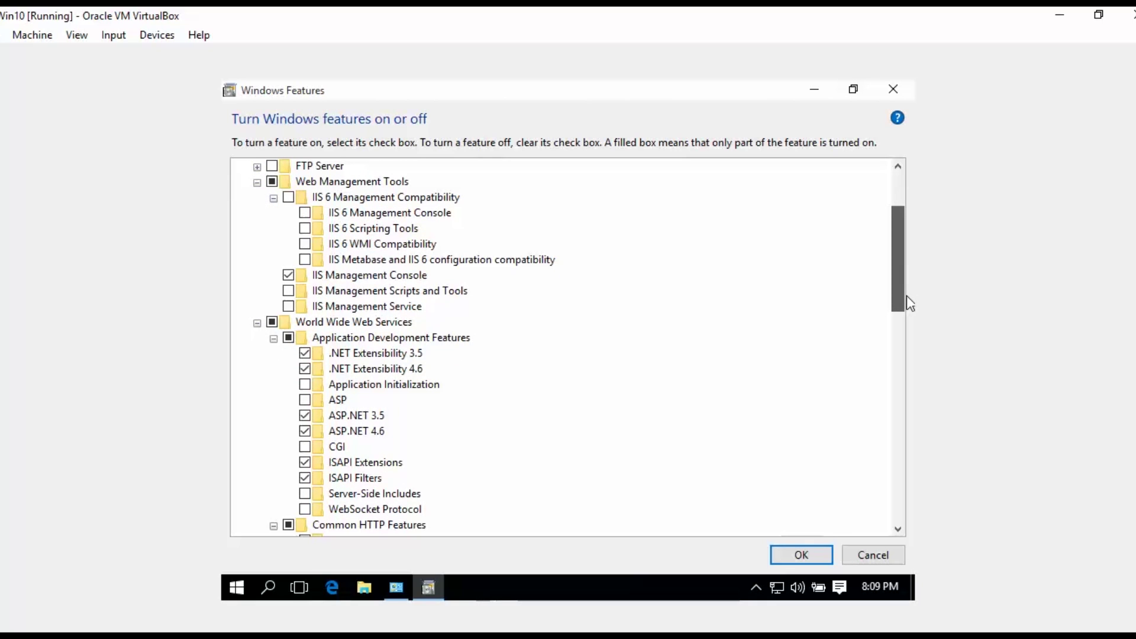
pyautogui.moveTo(907, 296); pyautogui.dragTo(908, 297)
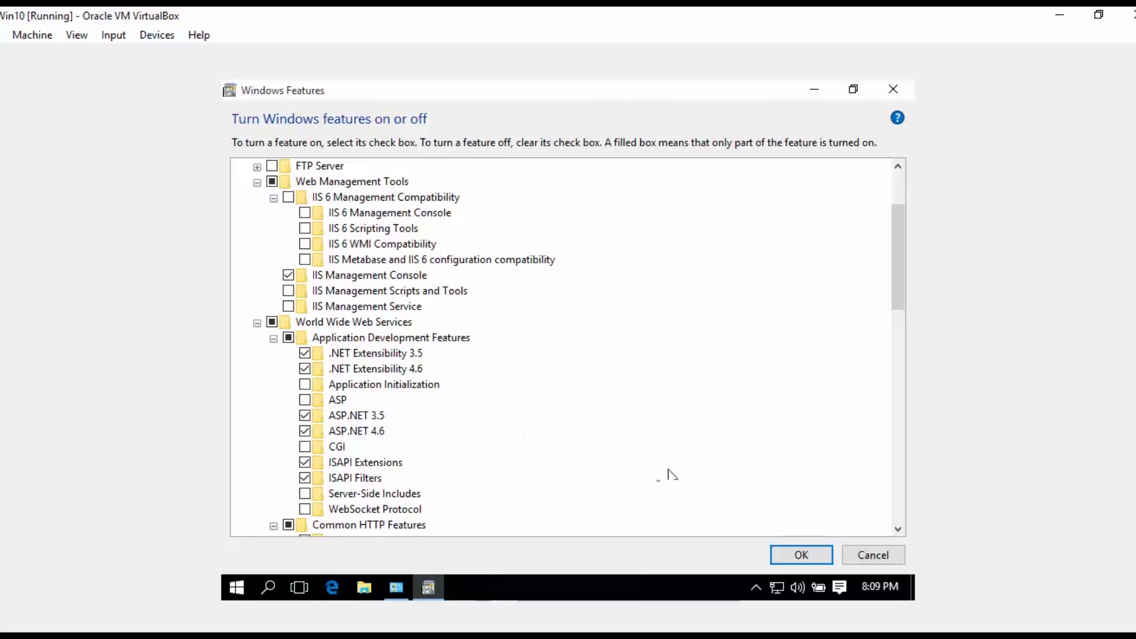
pyautogui.moveTo(902, 301); pyautogui.dragTo(900, 347)
pyautogui.click(806, 554)
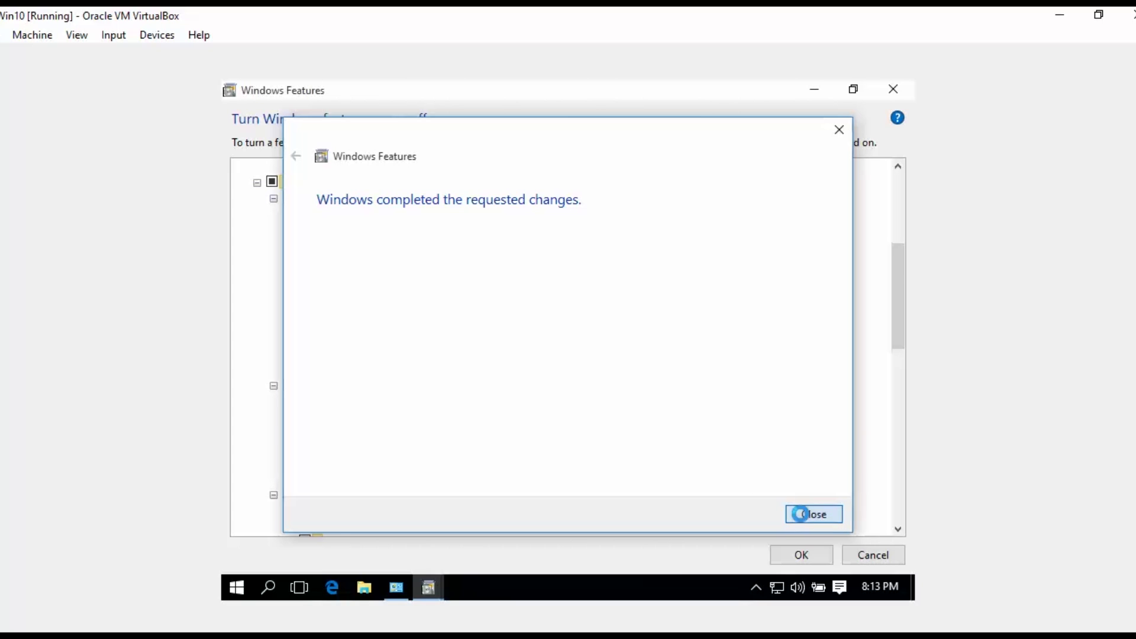
pyautogui.click(801, 514)
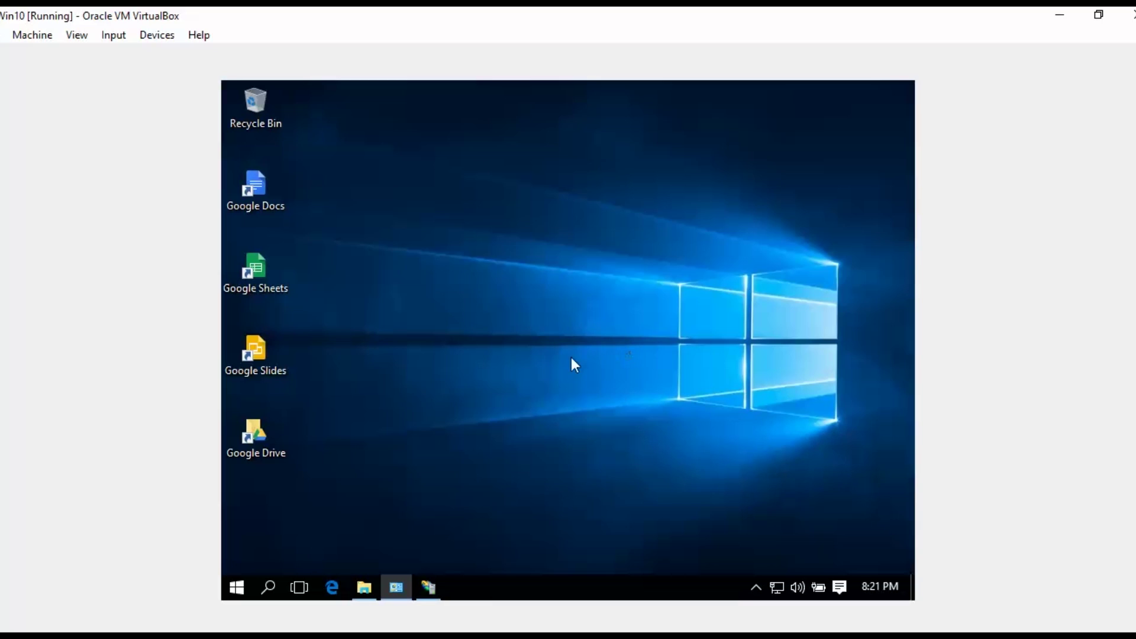
# Step: Switch to Microsoft Edge, load localhost and look over the IIS welcome page
pyautogui.click(331, 588)
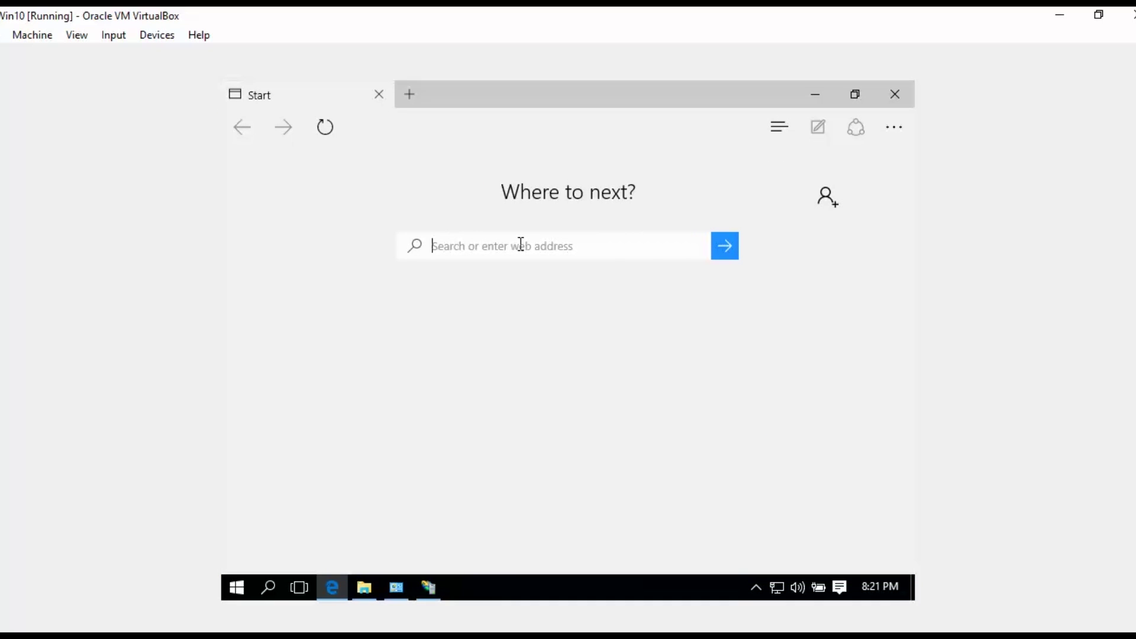
pyautogui.write('localhost')
pyautogui.press('Return')
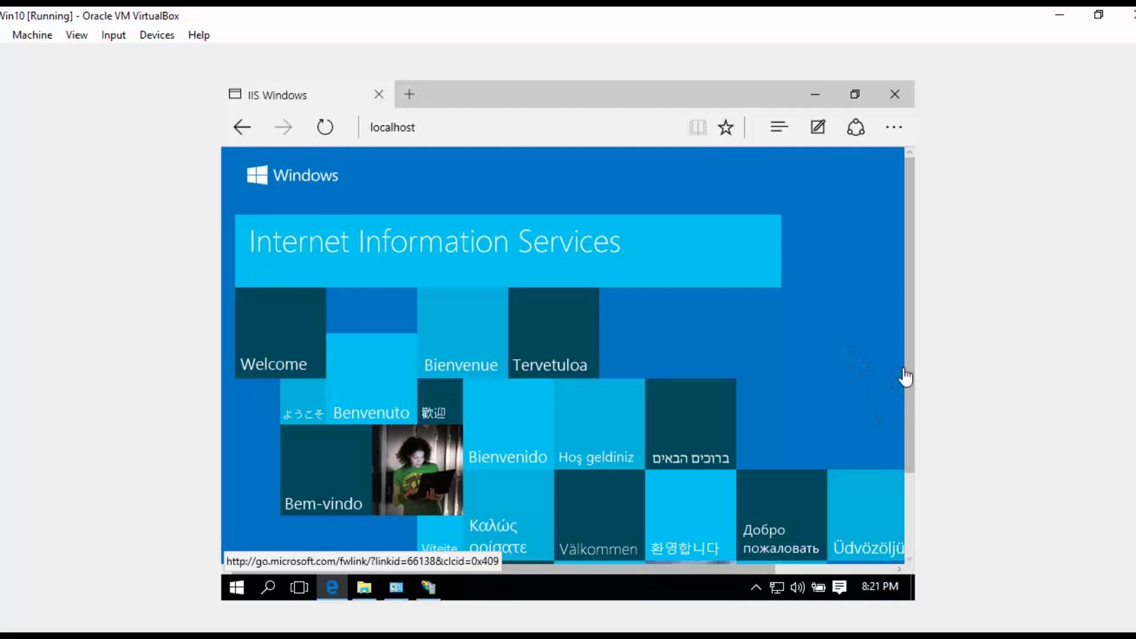
pyautogui.scroll(-3, 910, 450)
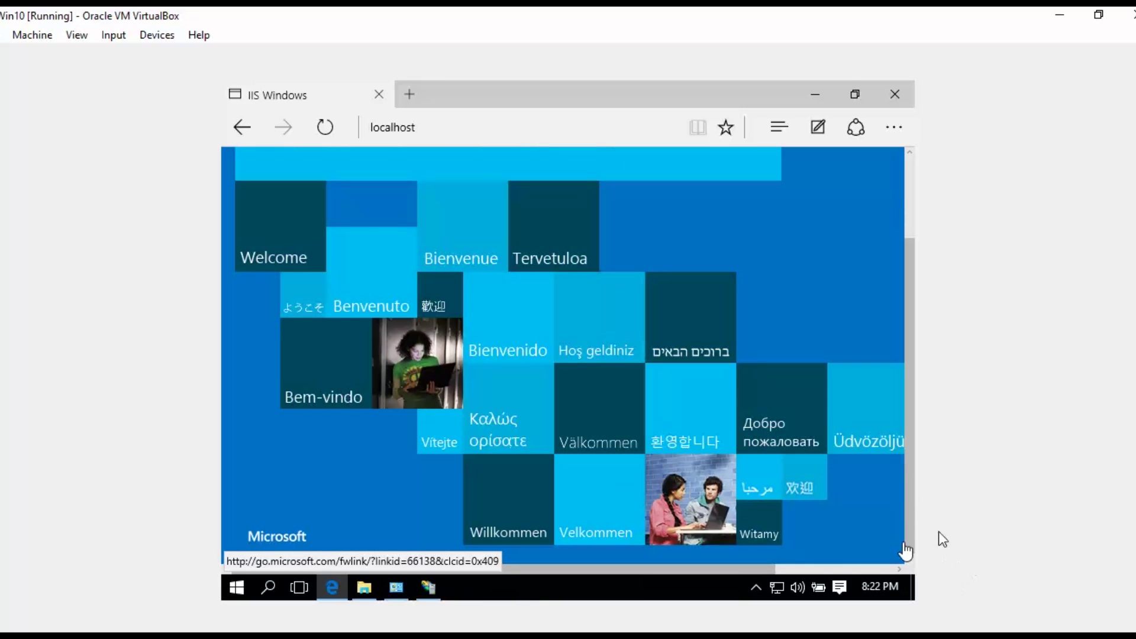
pyautogui.scroll(3, 888, 415)
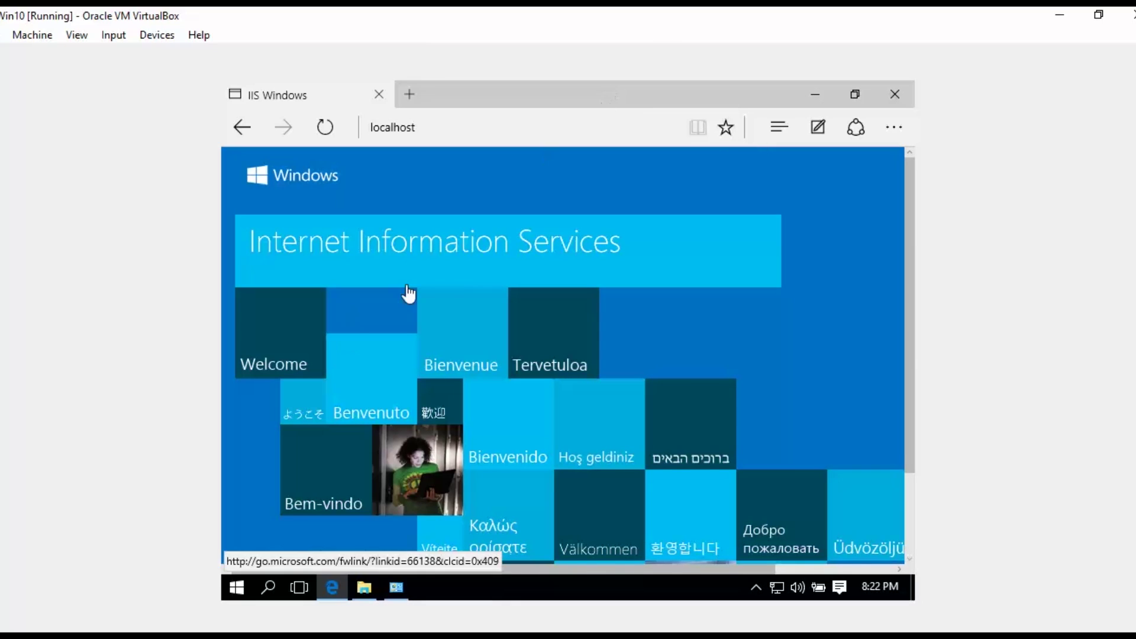
# Step: Search Windows for inetmgr, launch IIS Manager maximized, and expand the server's Sites node down to Default Web Site
pyautogui.click(269, 588)
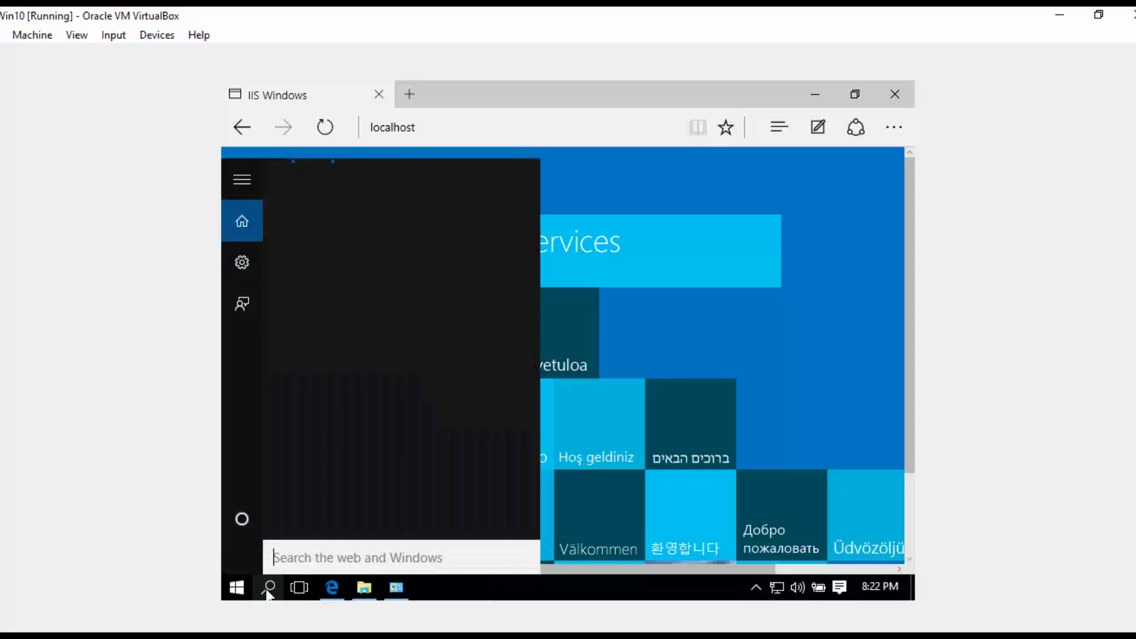
pyautogui.write('inet')
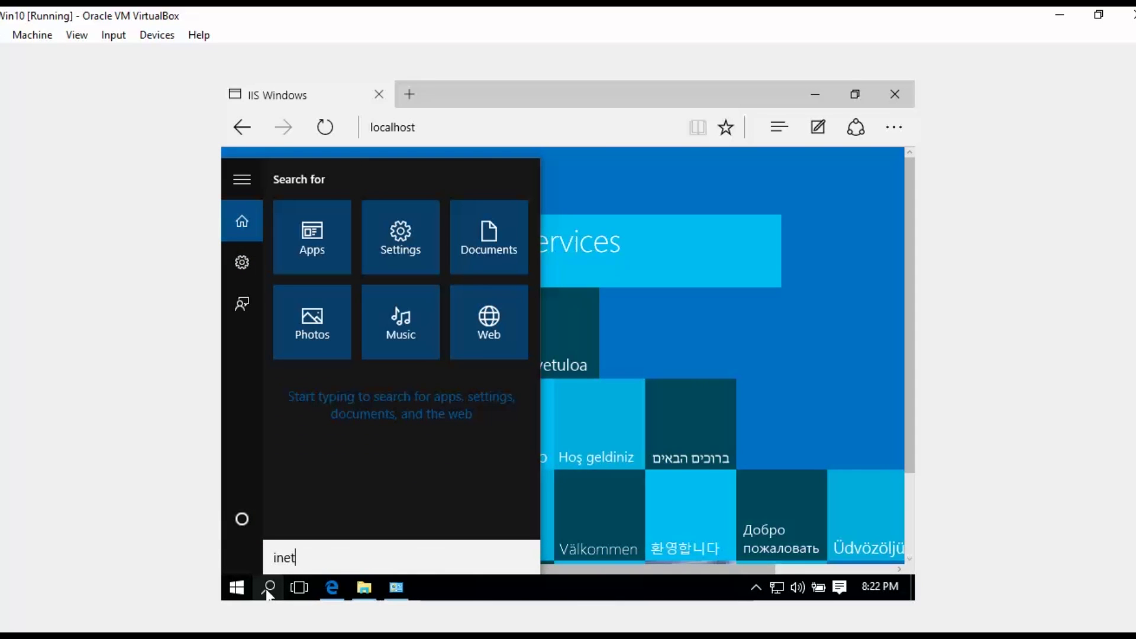
pyautogui.write('mgr')
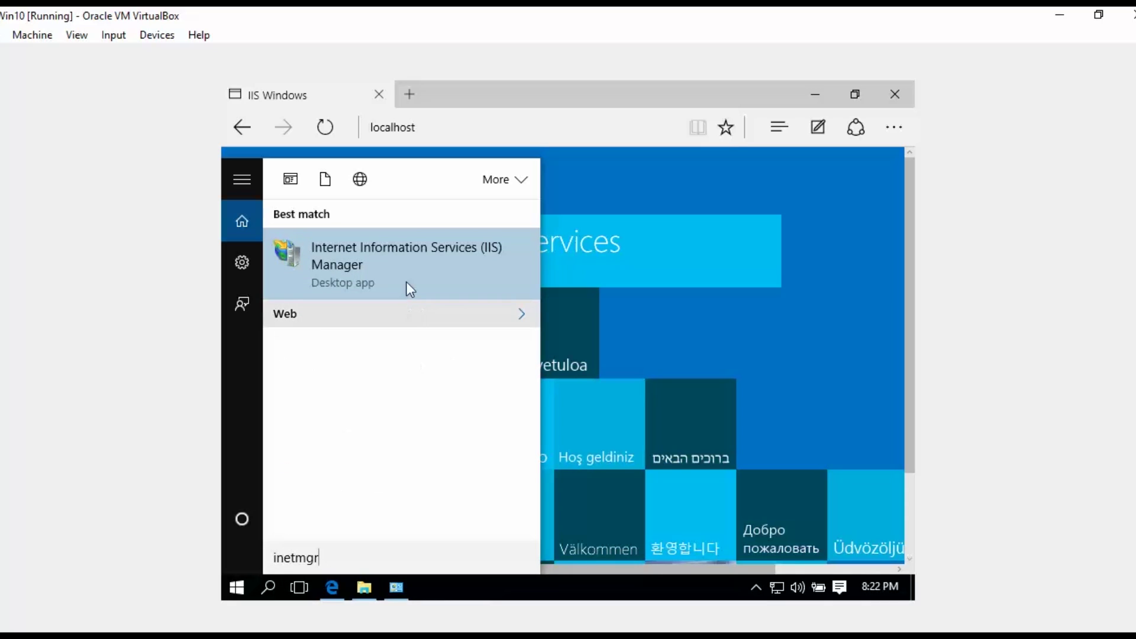
pyautogui.click(414, 272)
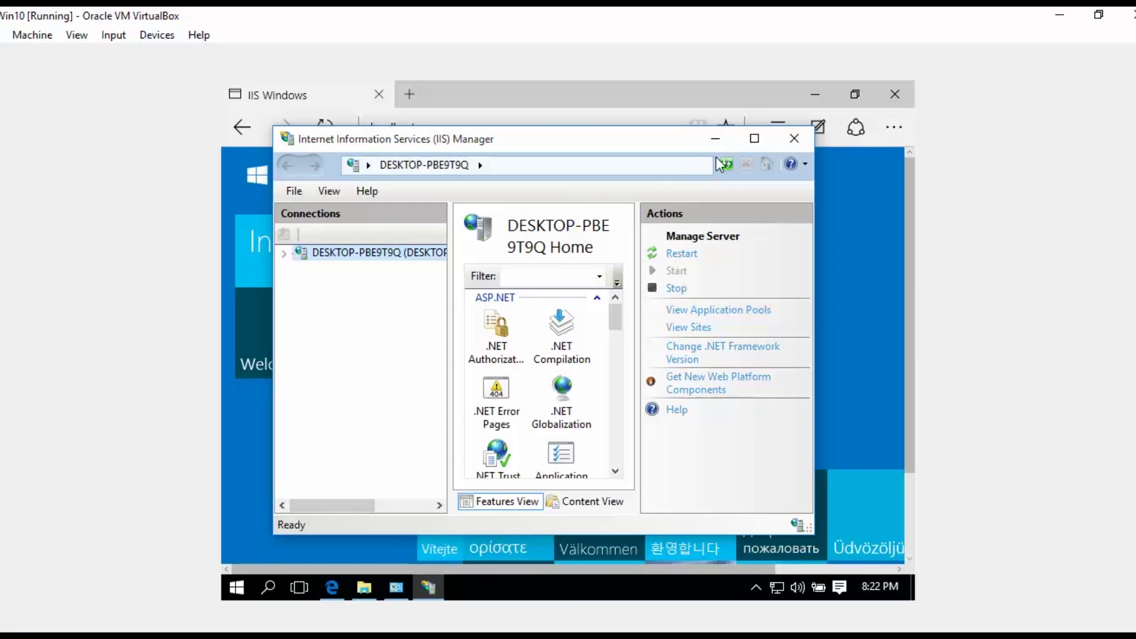
pyautogui.click(752, 142)
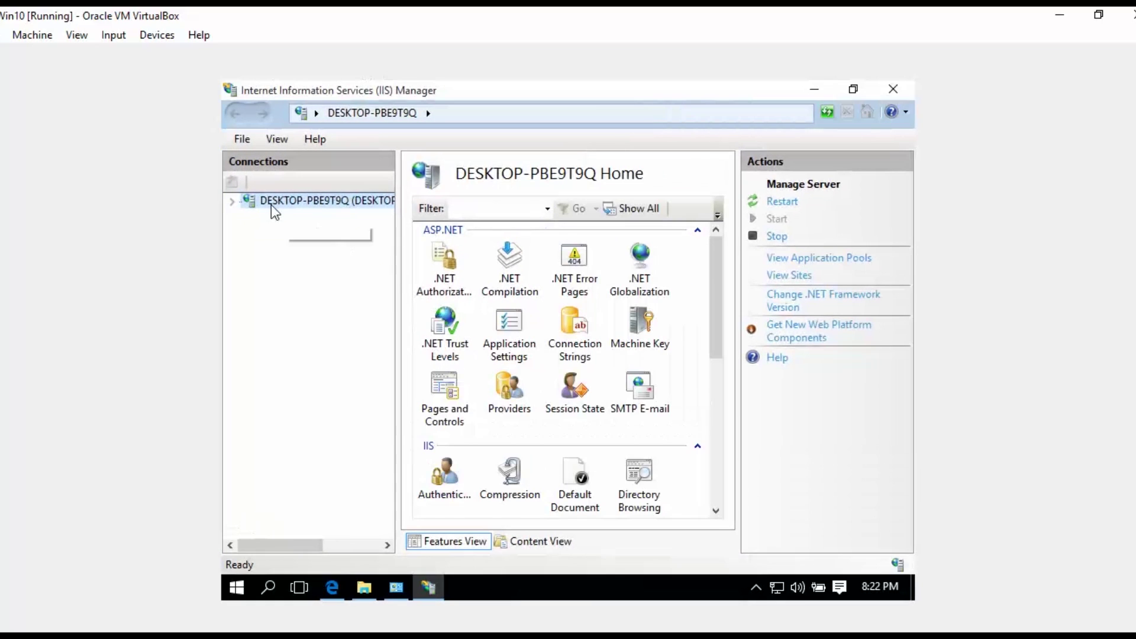
pyautogui.click(236, 202)
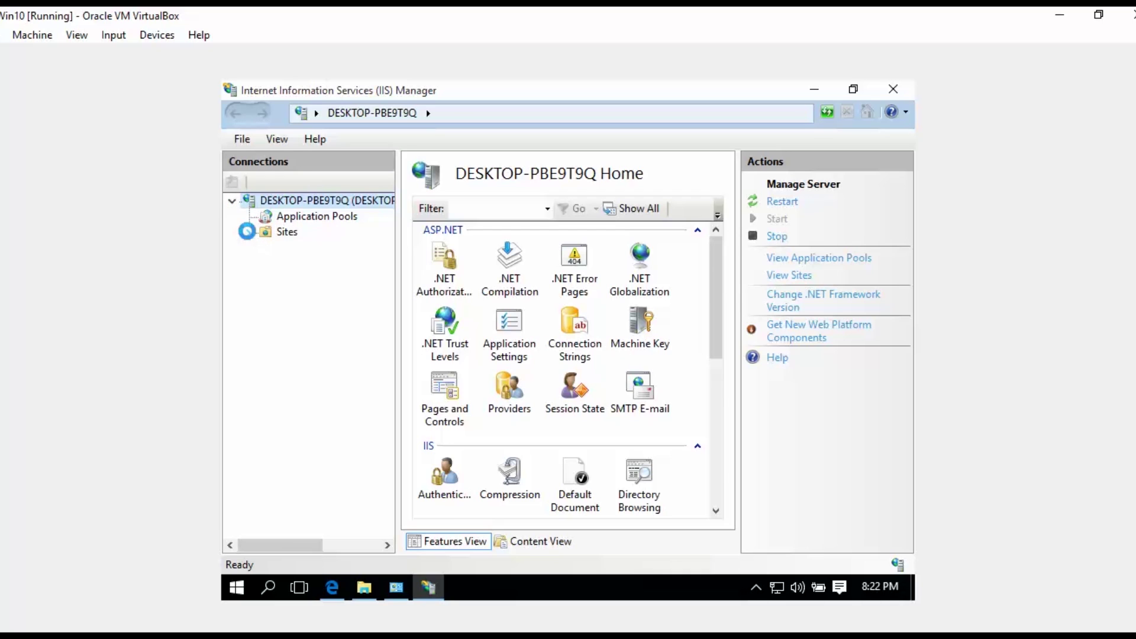
pyautogui.click(249, 232)
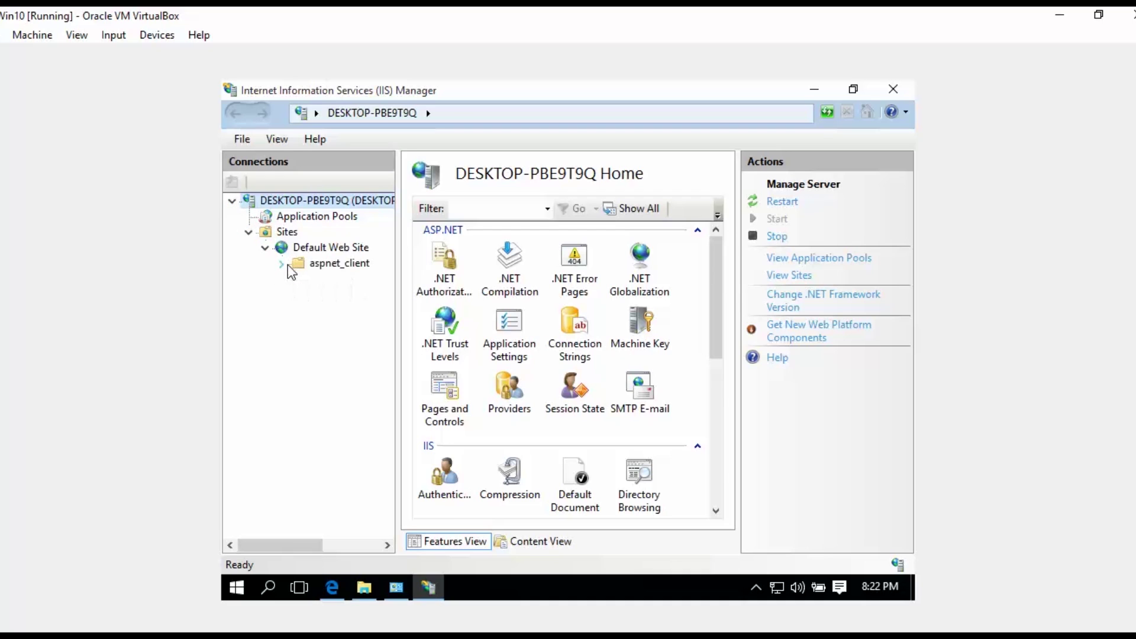